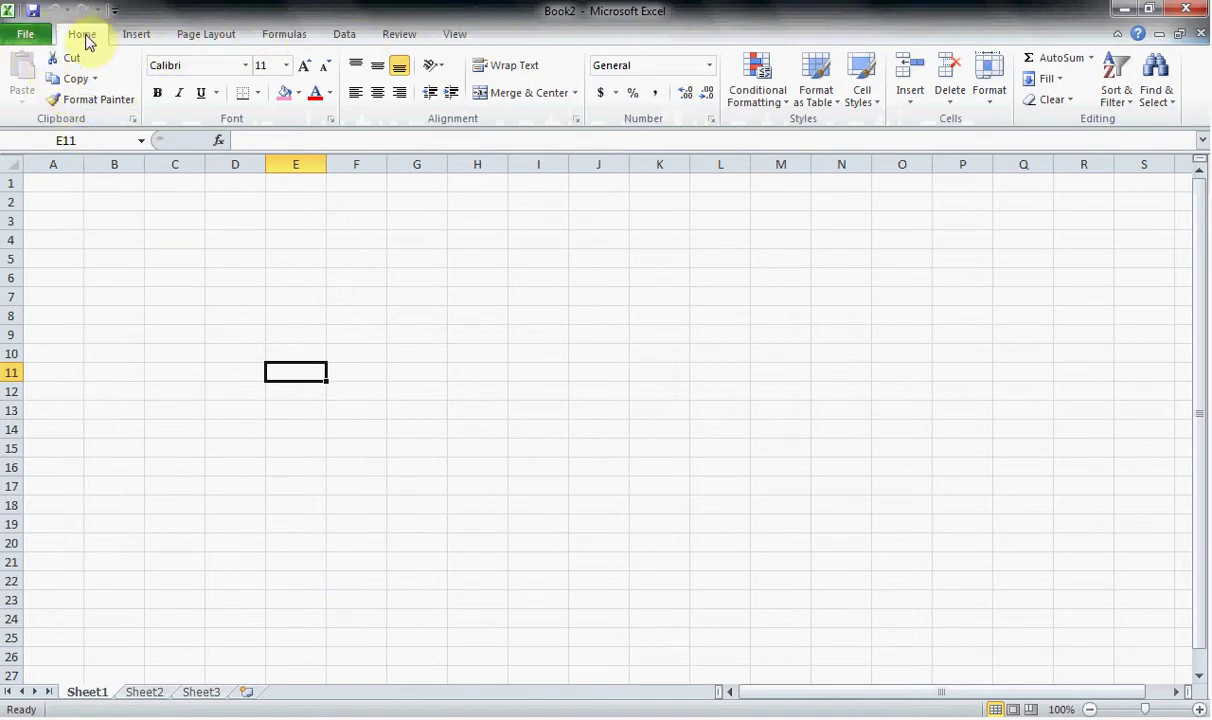
{"action": "left_click", "coordinate": [131, 37]}
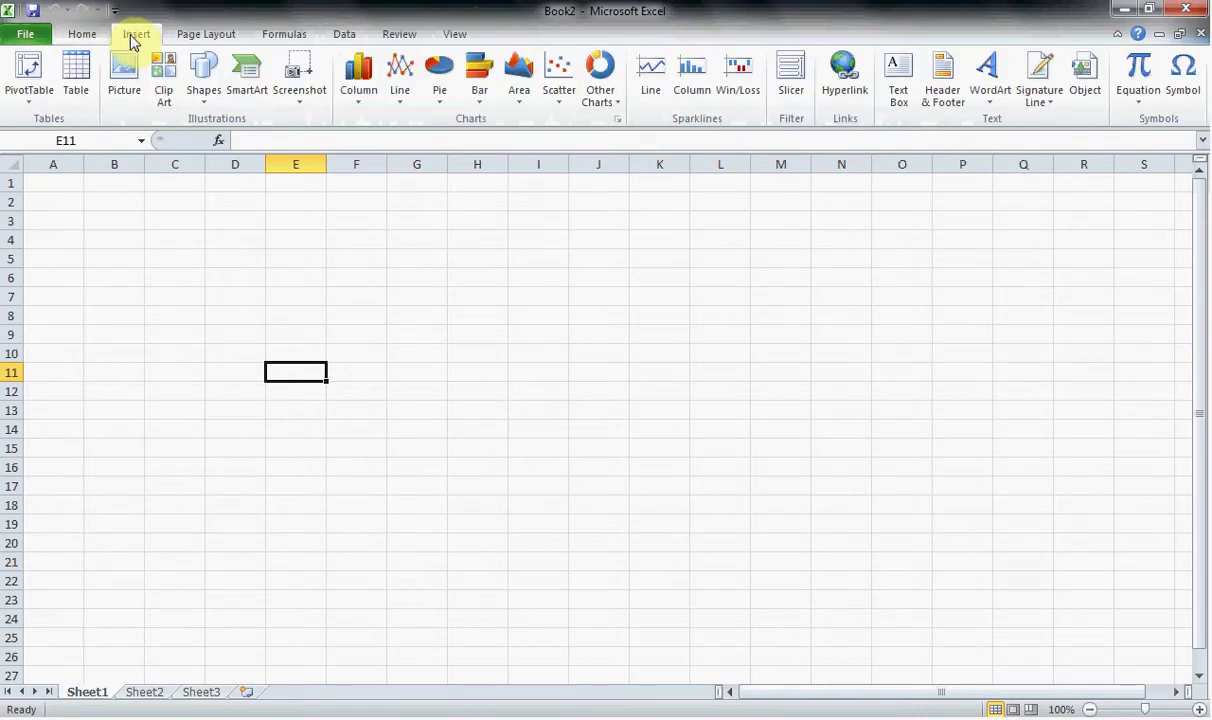
{"action": "left_click", "coordinate": [222, 36]}
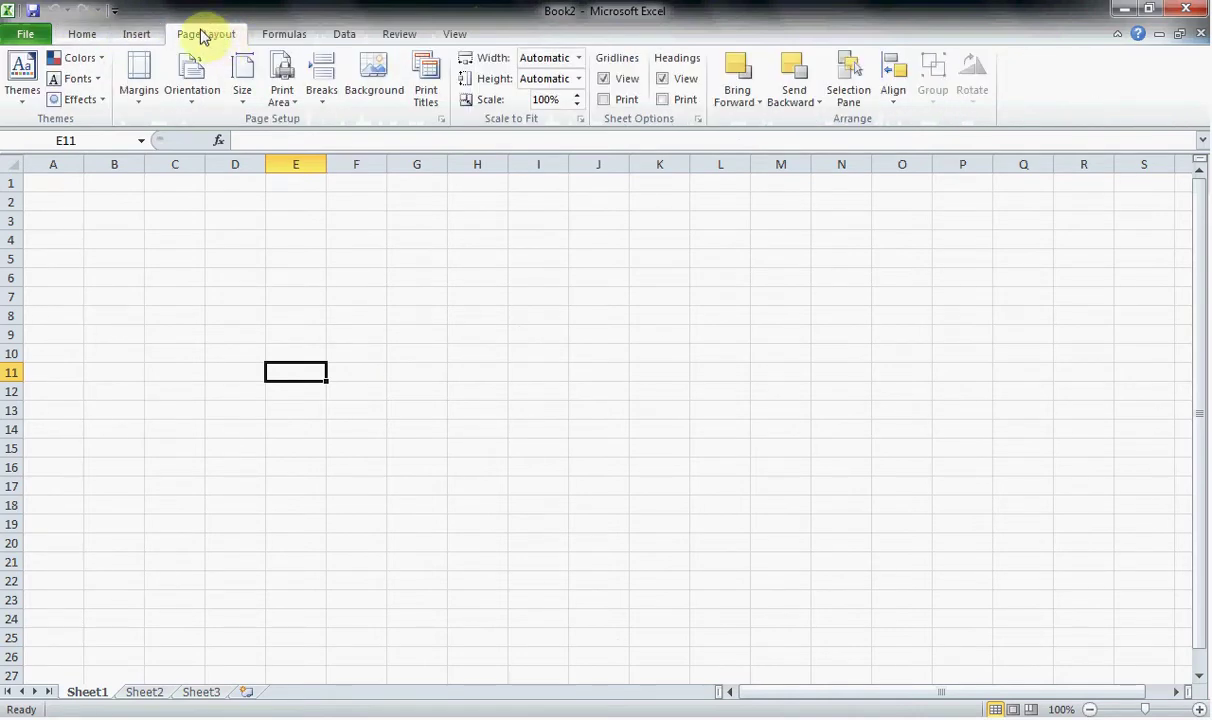
{"action": "left_click", "coordinate": [81, 35]}
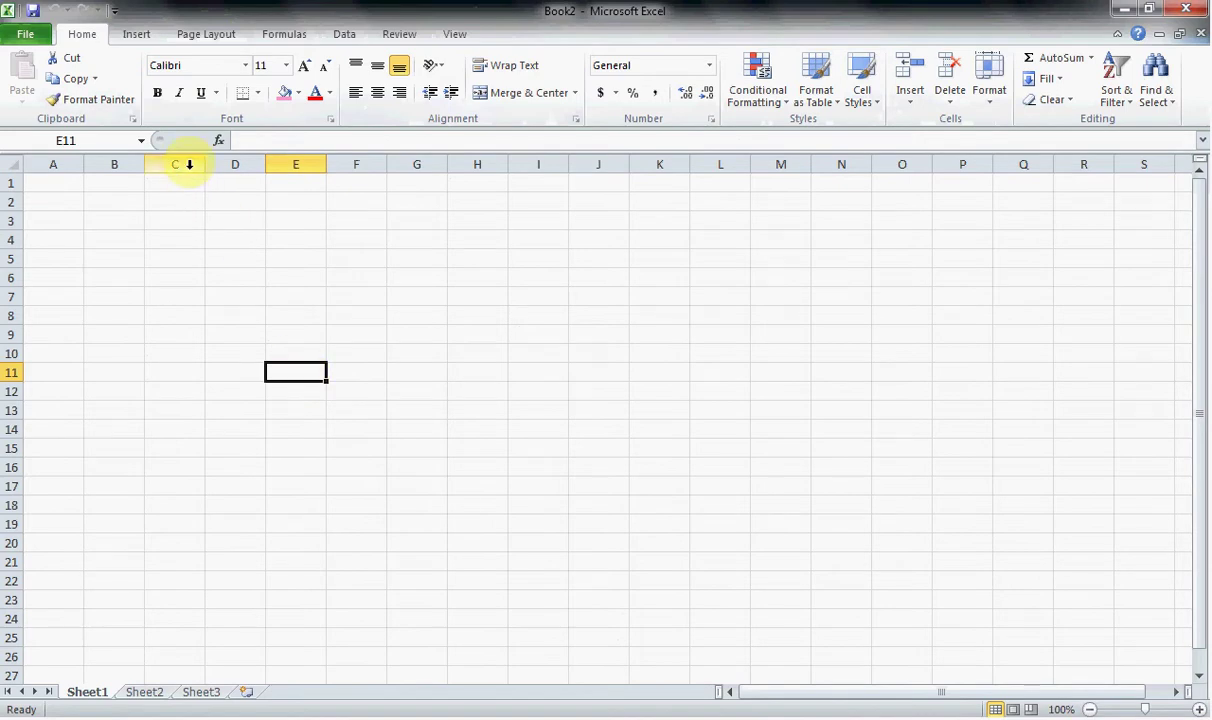
Widen column C slightly to 8.57 and make row 9 slightly taller by moving their borders.
{"action": "left_click", "coordinate": [170, 355]}
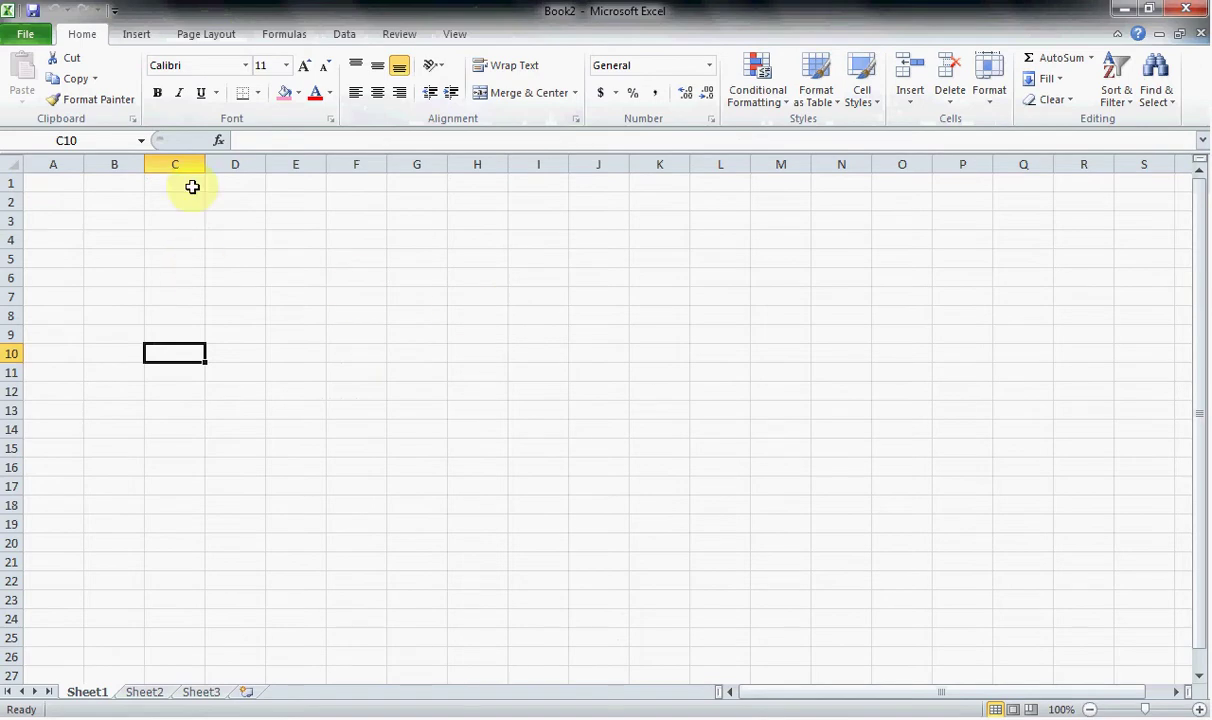
{"action": "mouse_move", "coordinate": [204, 163]}
{"action": "left_mouse_down"}
{"action": "mouse_move", "coordinate": [383, 138]}
{"action": "mouse_move", "coordinate": [400, 157]}
{"action": "mouse_move", "coordinate": [281, 170]}
{"action": "mouse_move", "coordinate": [214, 170]}
{"action": "mouse_move", "coordinate": [371, 157]}
{"action": "mouse_move", "coordinate": [204, 162]}
{"action": "left_mouse_up"}
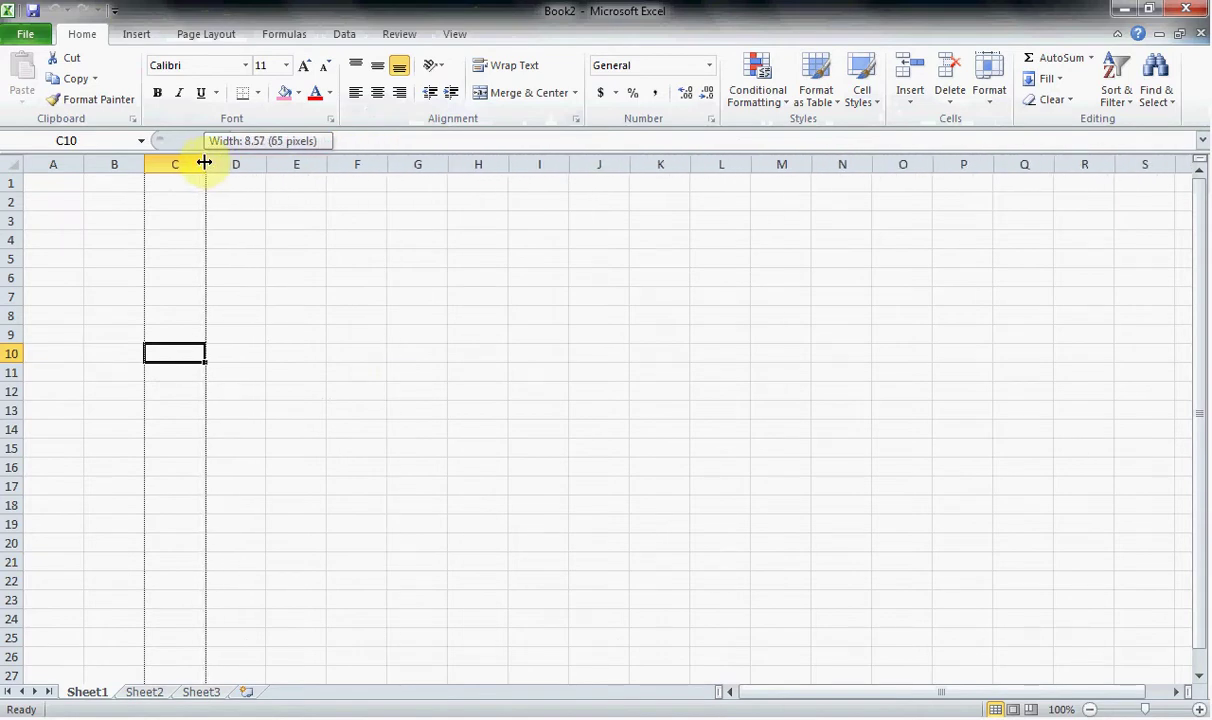
{"action": "left_click_drag", "start_coordinate": [204, 162], "coordinate": [203, 160]}
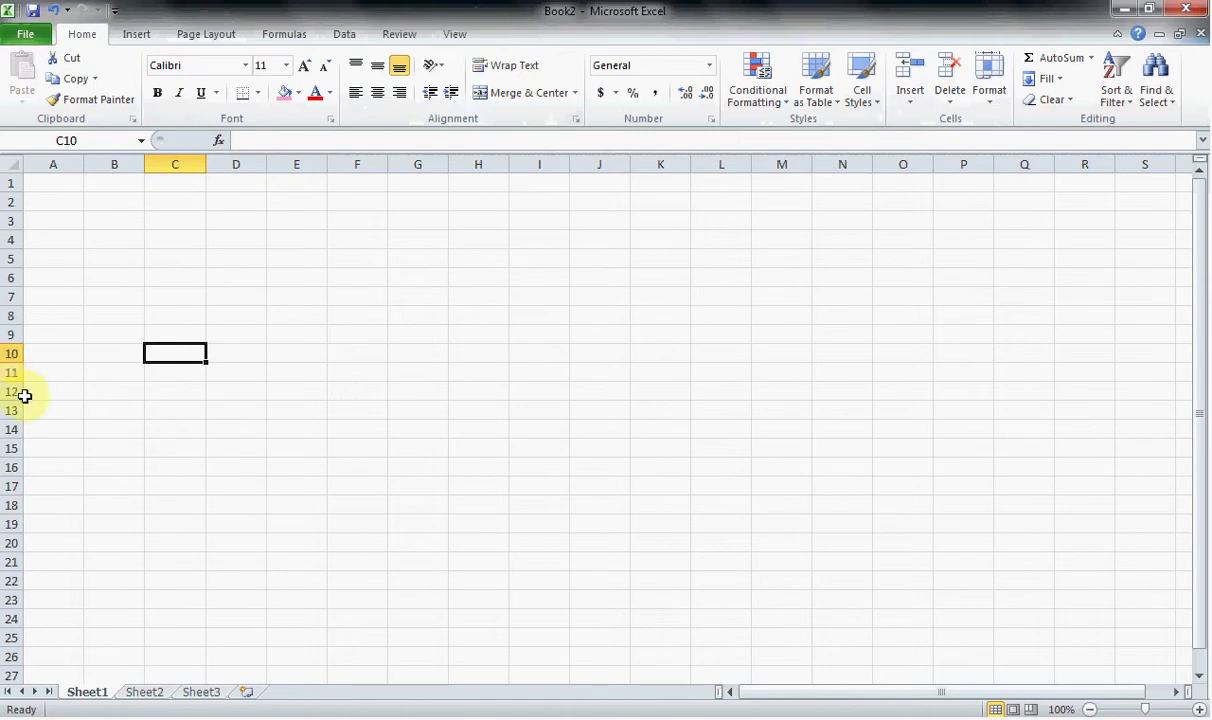
{"action": "mouse_move", "coordinate": [11, 344]}
{"action": "left_mouse_down"}
{"action": "mouse_move", "coordinate": [11, 362]}
{"action": "mouse_move", "coordinate": [11, 345]}
{"action": "left_mouse_up"}
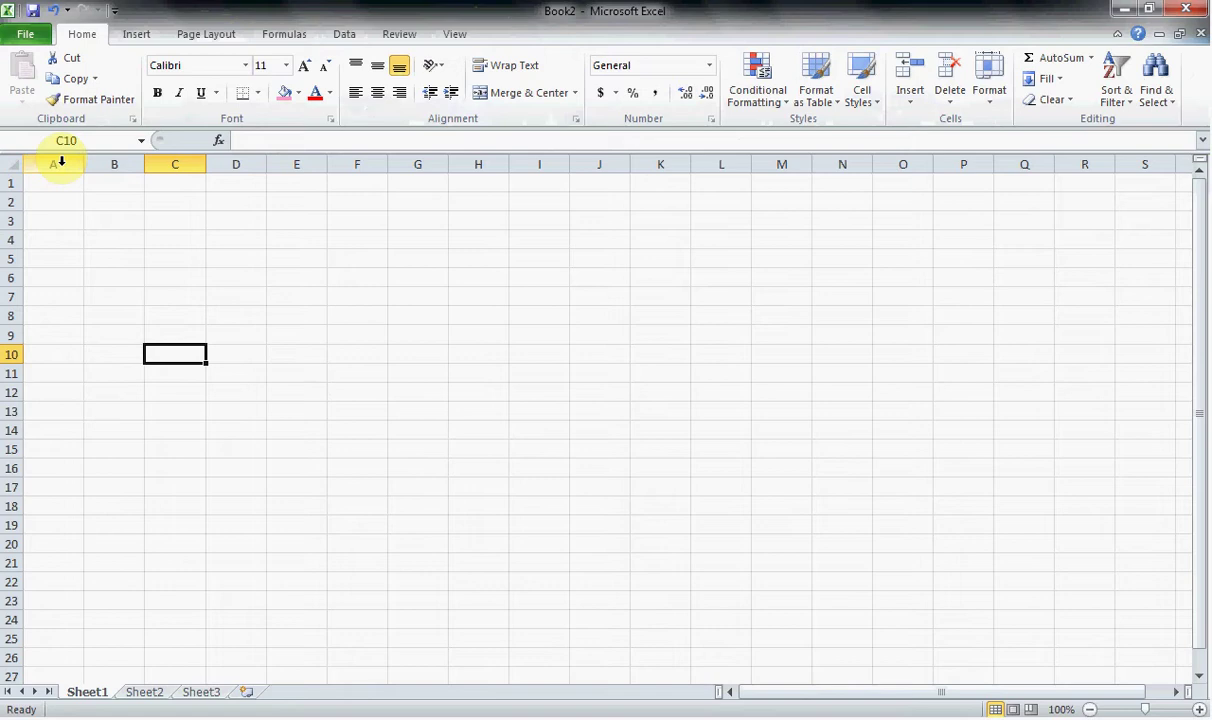
Set the width of columns A through U to 5.
{"action": "left_click_drag", "start_coordinate": [61, 162], "coordinate": [1158, 163]}
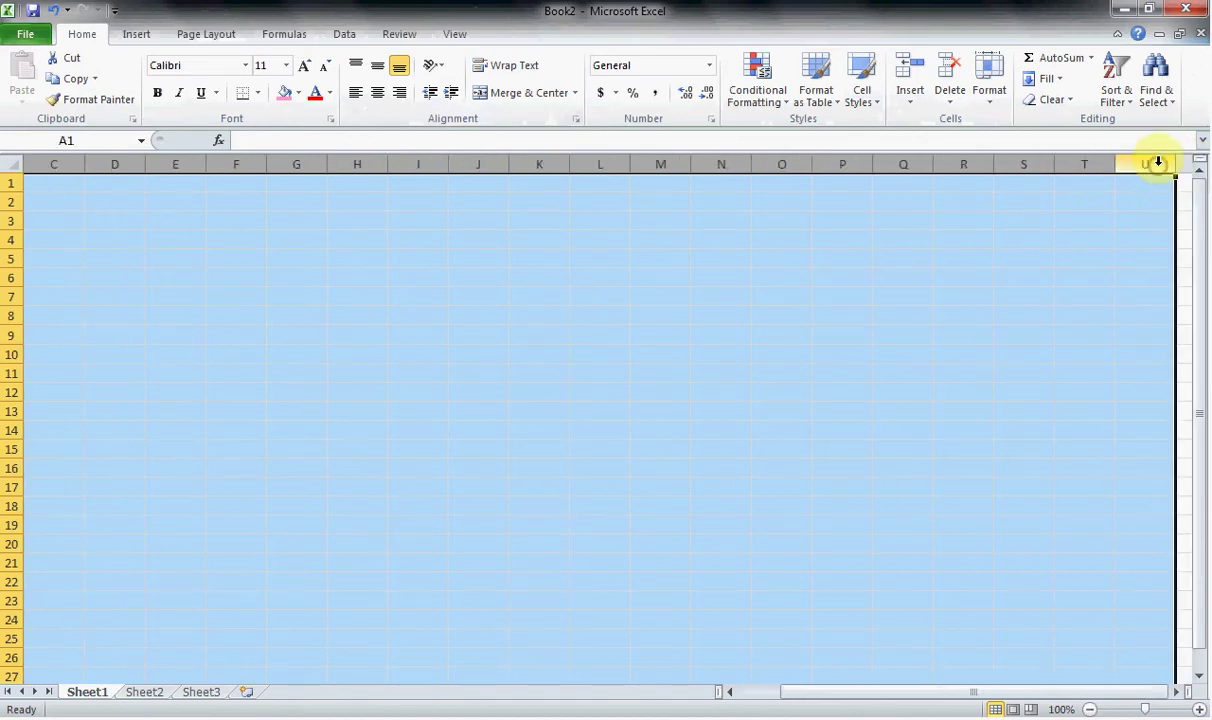
{"action": "right_click", "coordinate": [411, 162]}
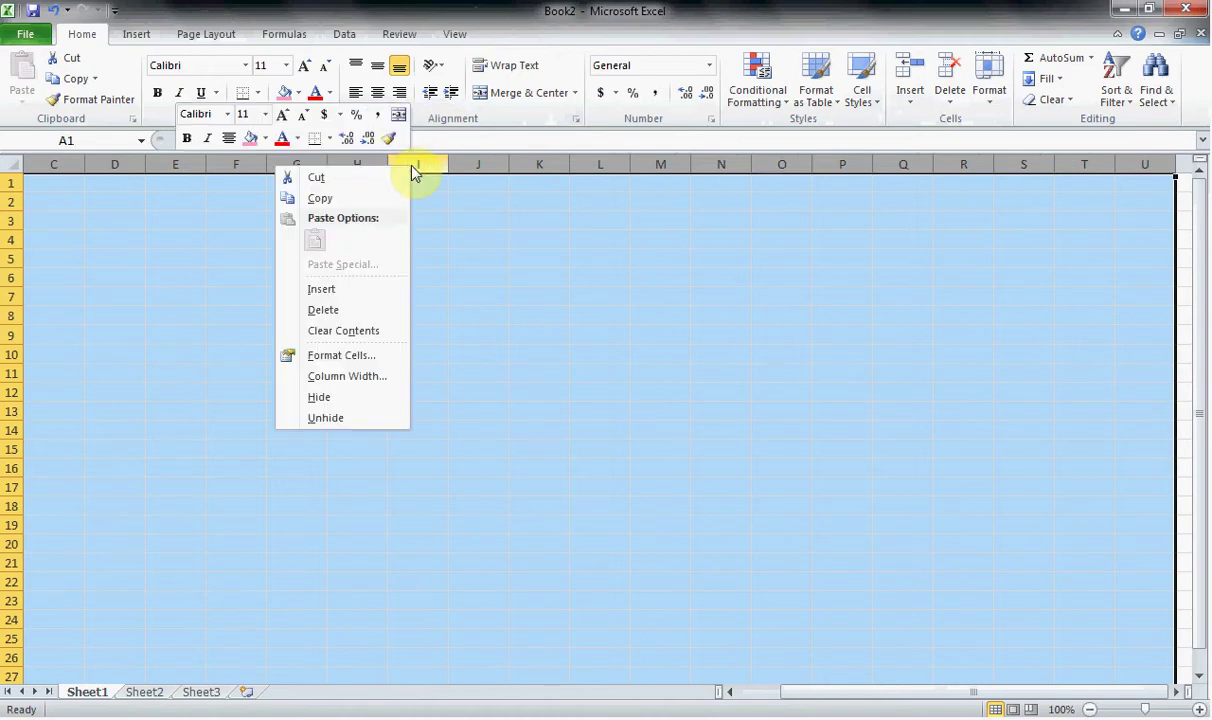
{"action": "left_click", "coordinate": [336, 378]}
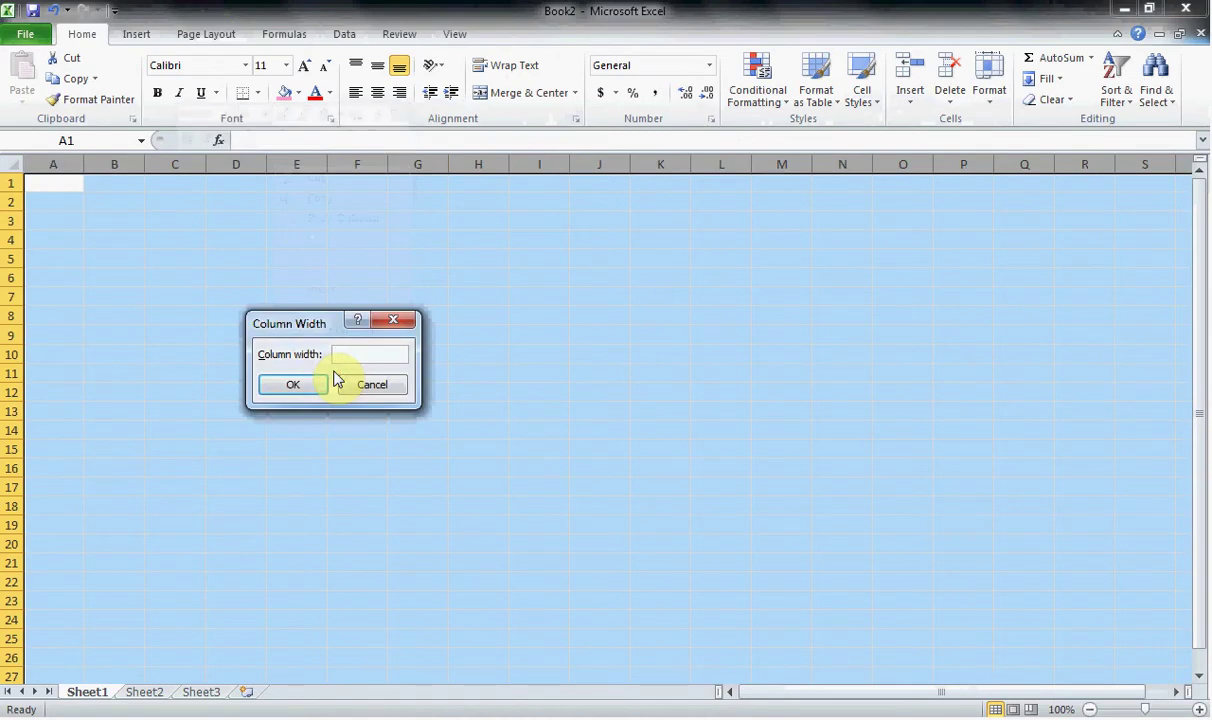
{"action": "type", "text": "5"}
{"action": "left_click", "coordinate": [290, 385]}
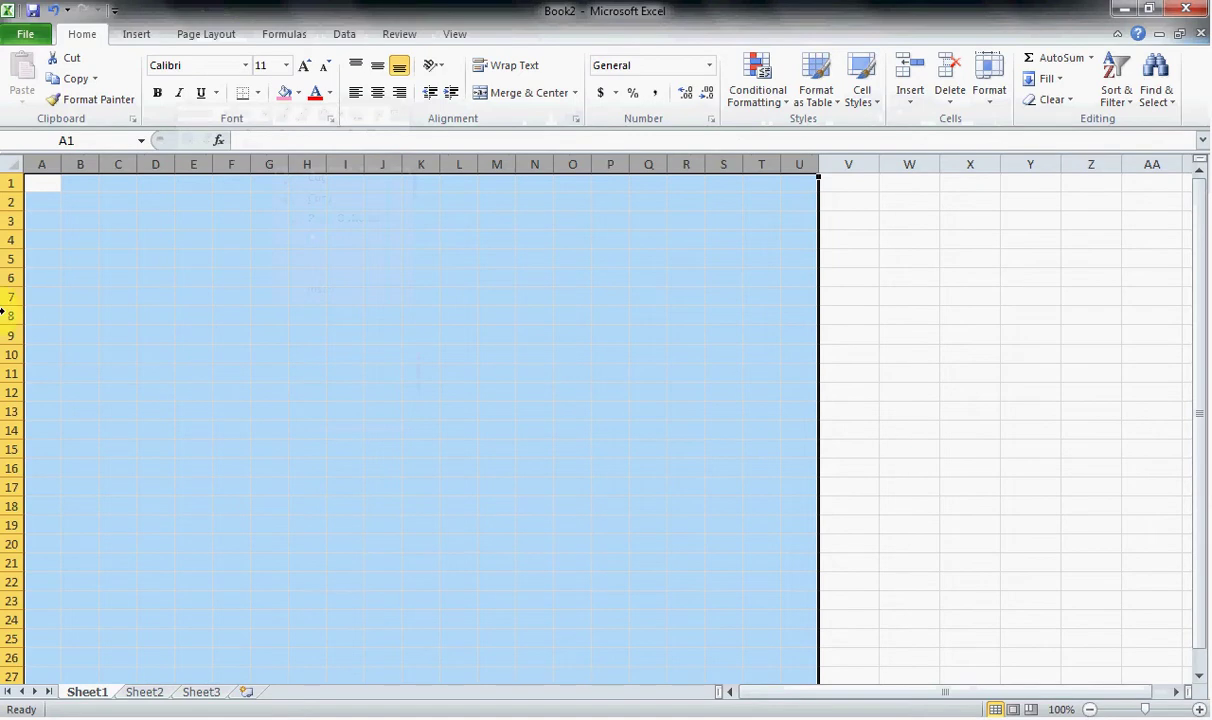
Set the height of rows 1 through 18 to 25.
{"action": "left_click", "coordinate": [7, 183]}
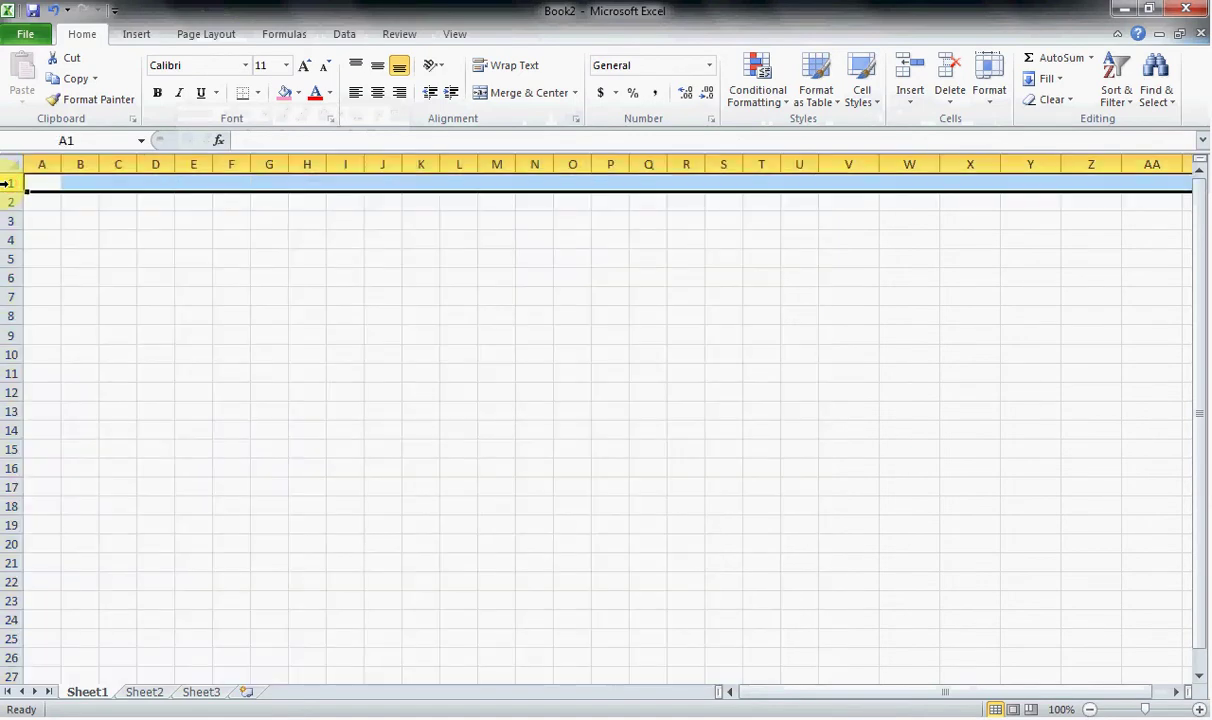
{"action": "left_click_drag", "start_coordinate": [6, 184], "coordinate": [5, 505]}
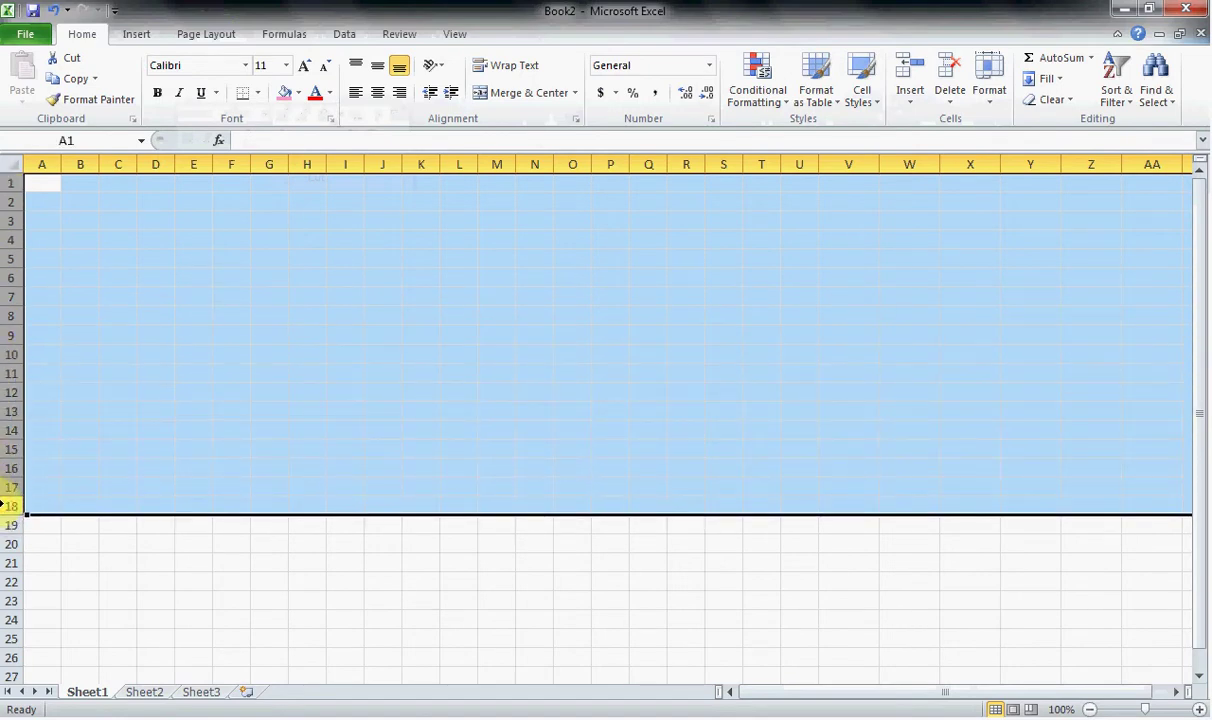
{"action": "right_click", "coordinate": [5, 505]}
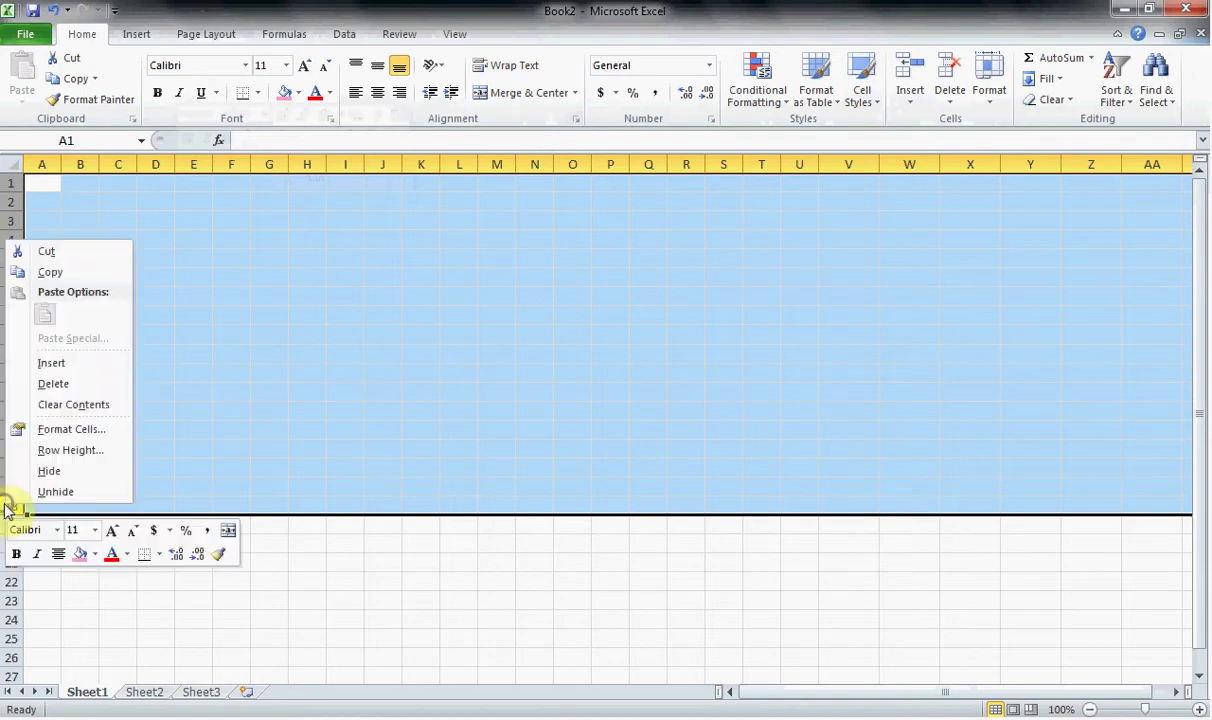
{"action": "left_click", "coordinate": [81, 451]}
{"action": "type", "text": "25"}
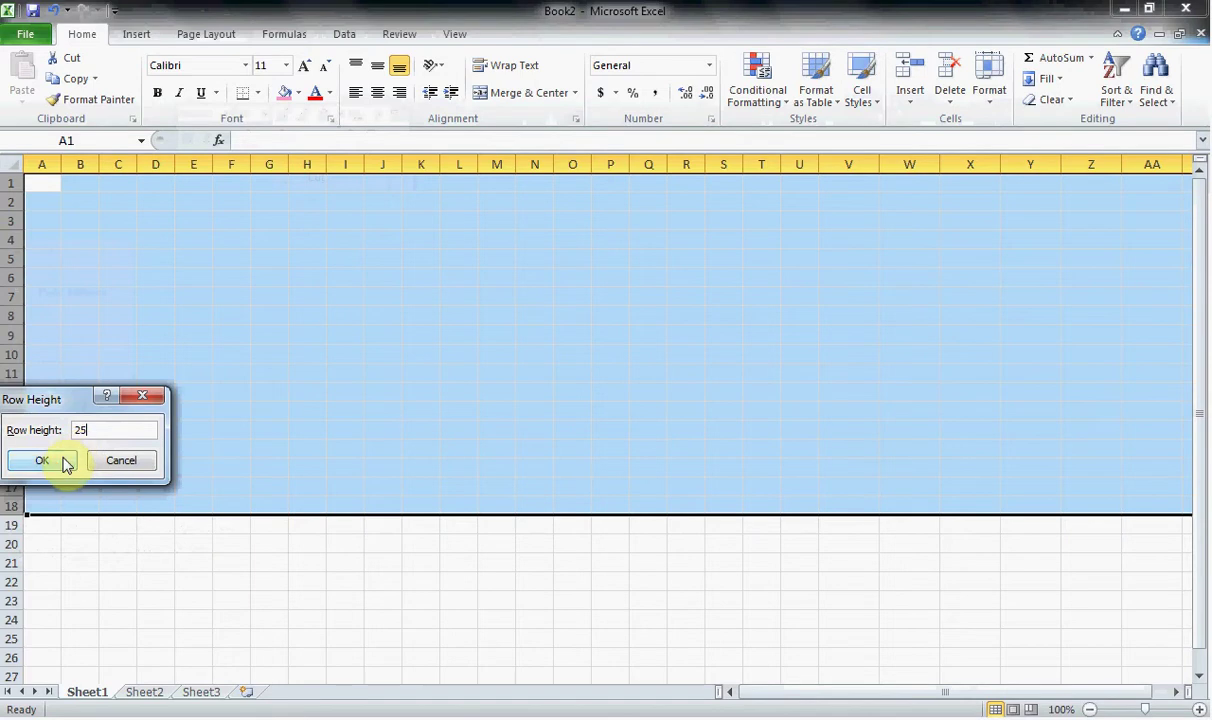
{"action": "left_click", "coordinate": [66, 460]}
{"action": "left_click", "coordinate": [428, 358]}
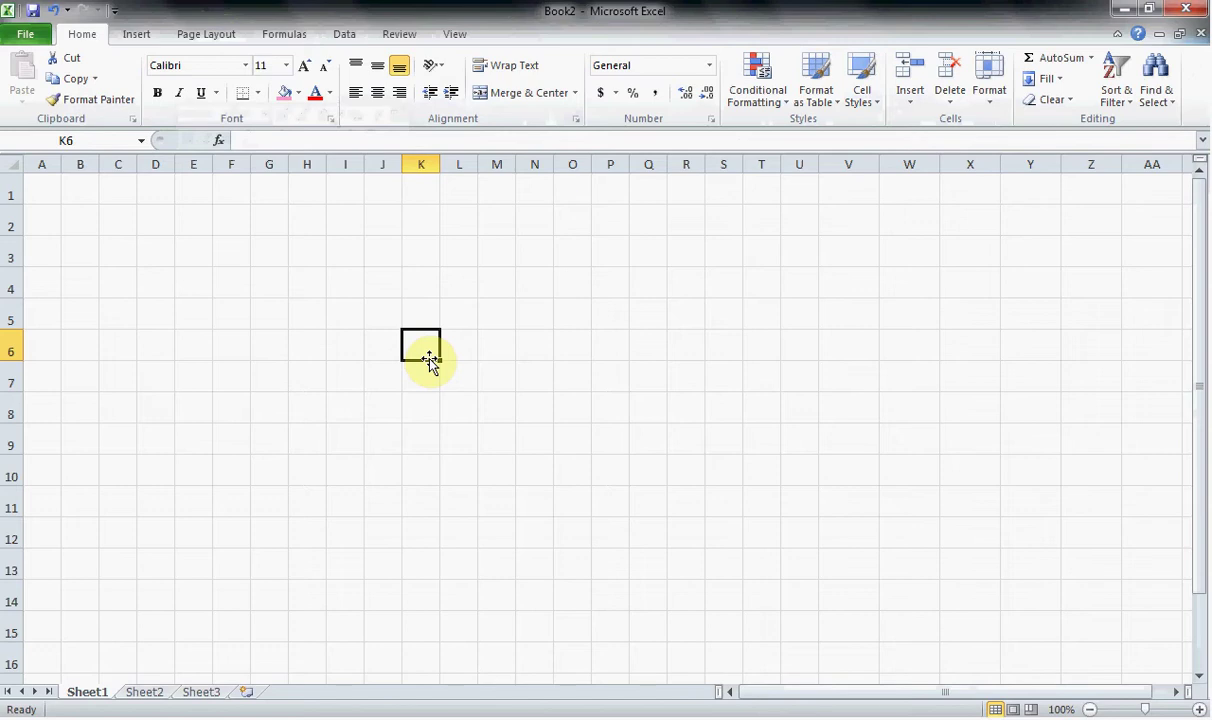
Enter the person's first name in A1, 28 in F1 and the date 11_30_14 in J1.
{"action": "left_click", "coordinate": [50, 199]}
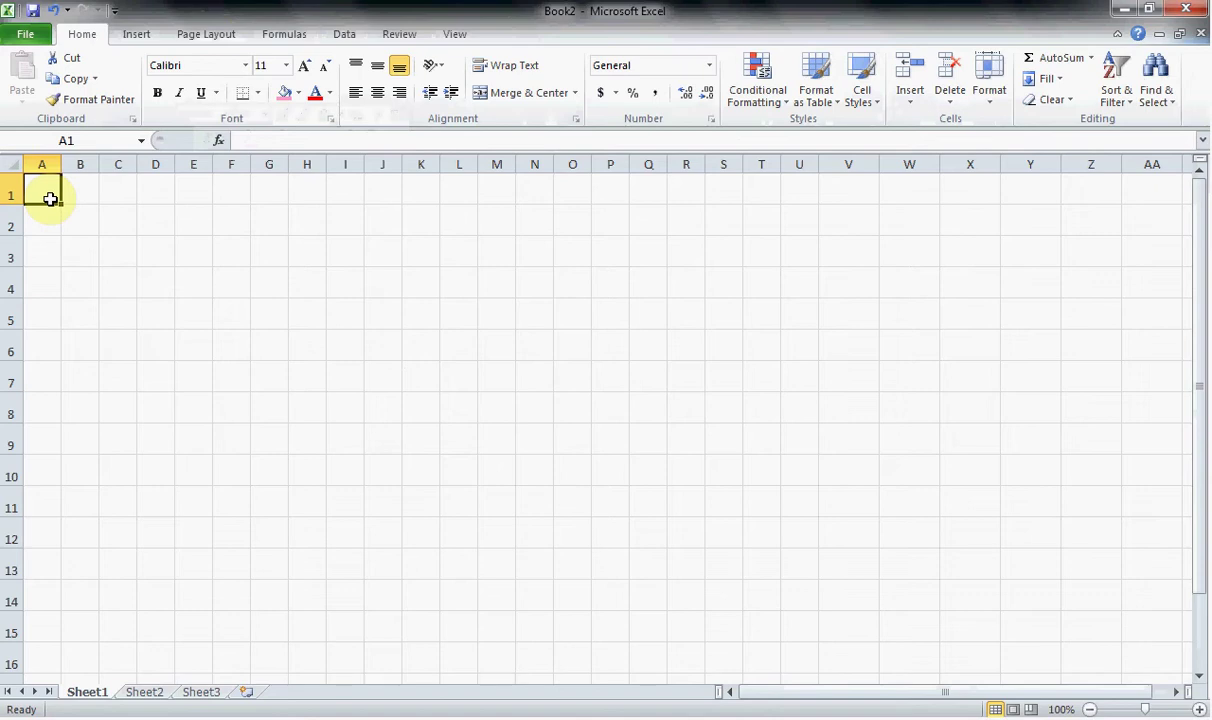
{"action": "type", "text": "Johnny"}
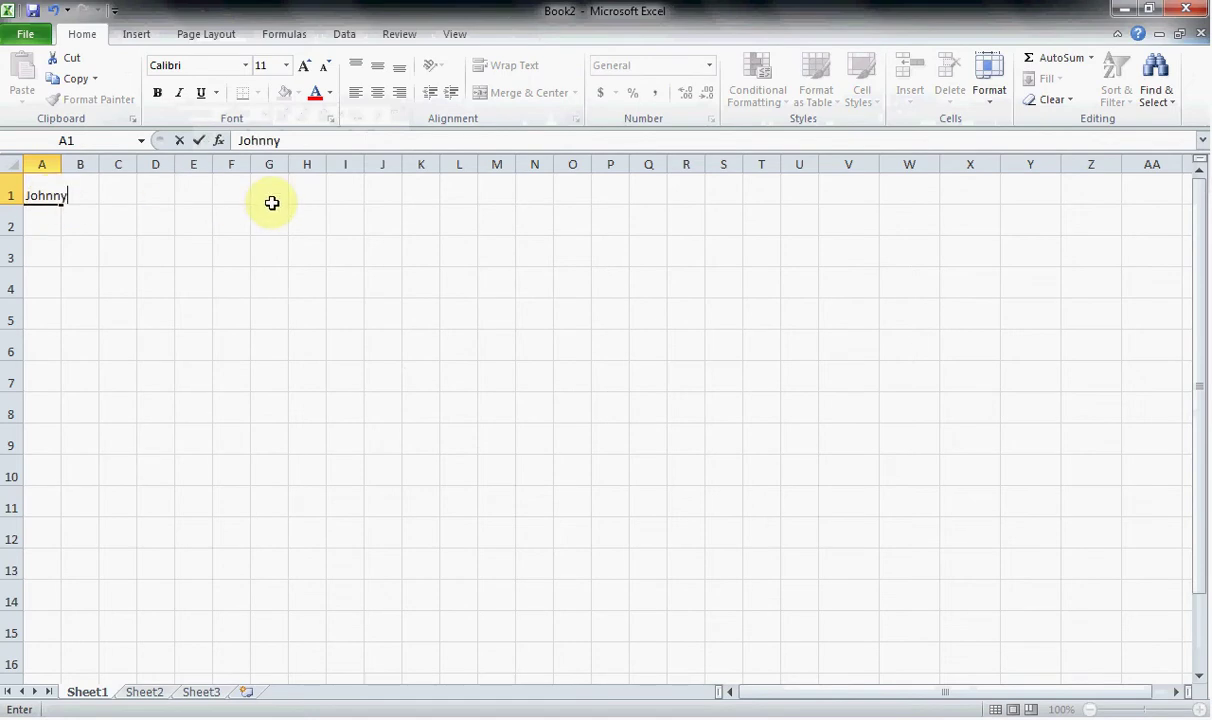
{"action": "left_click", "coordinate": [243, 194]}
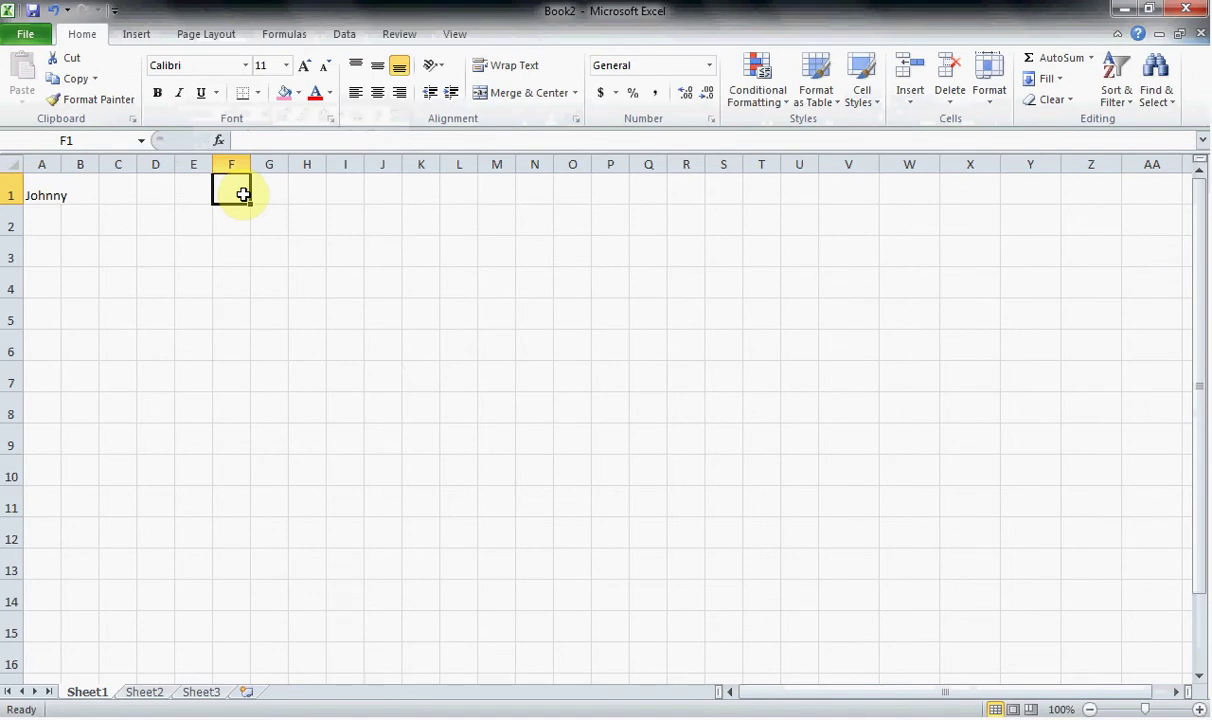
{"action": "type", "text": "28"}
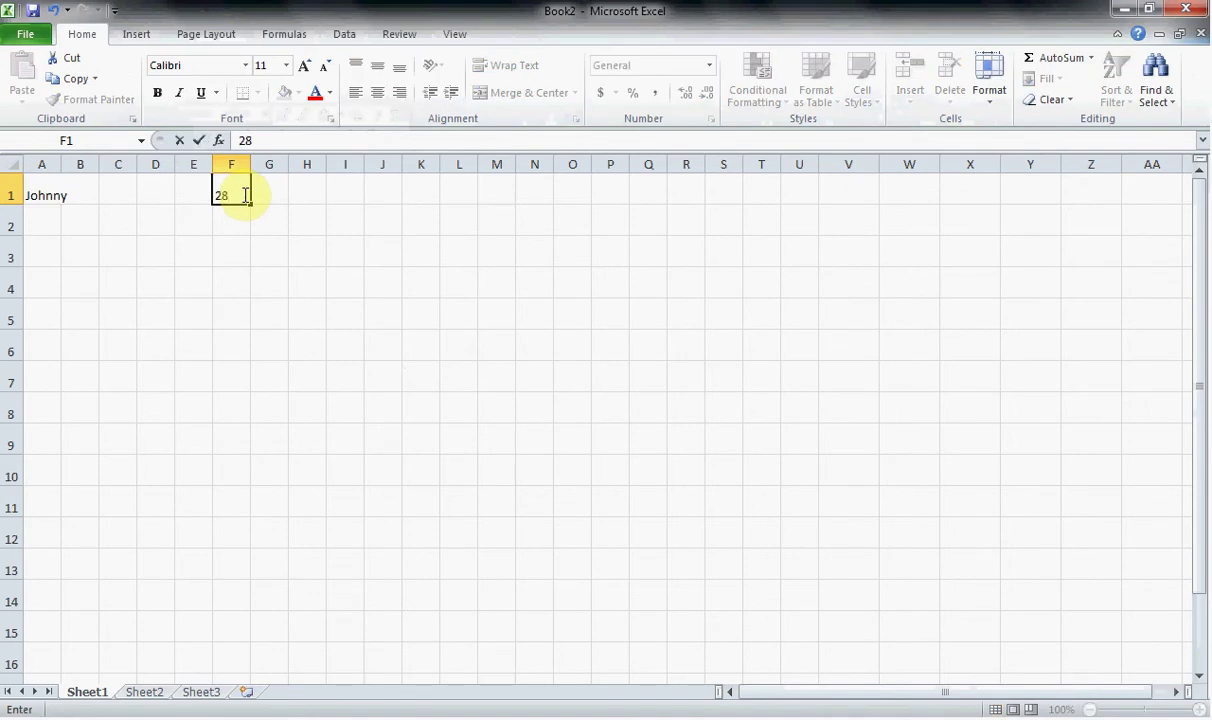
{"action": "left_click", "coordinate": [389, 192]}
{"action": "type", "text": "11_"}
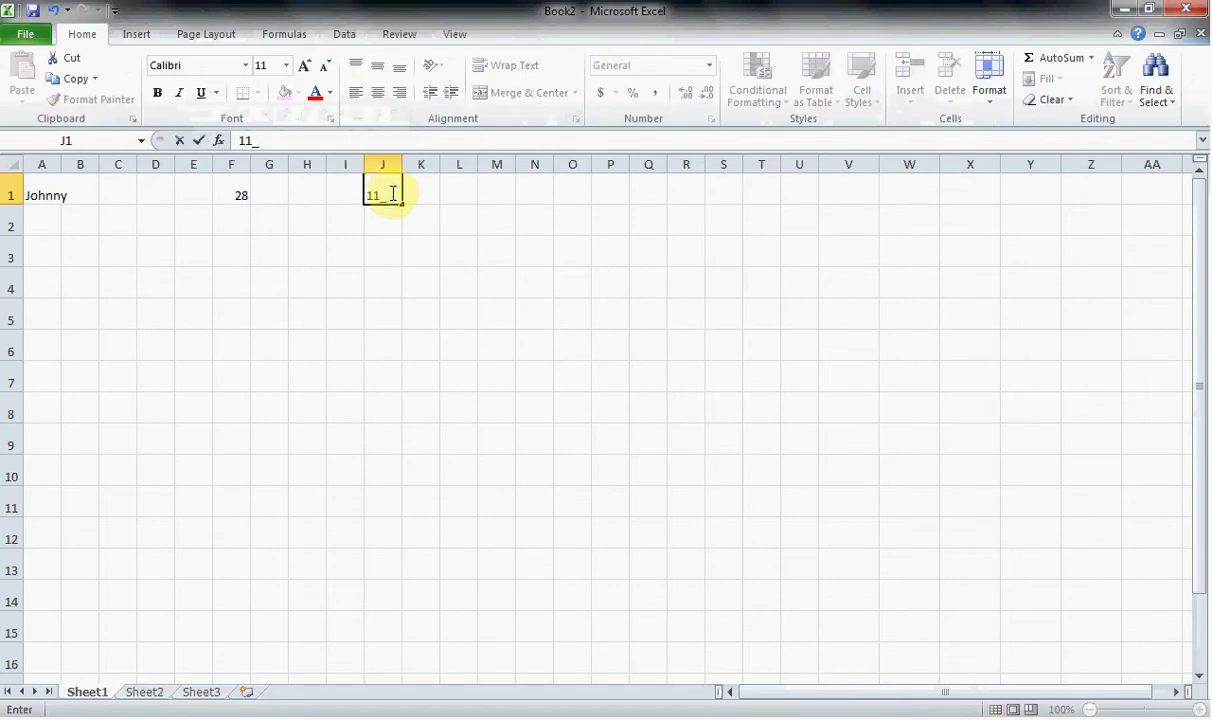
{"action": "type", "text": "30_14"}
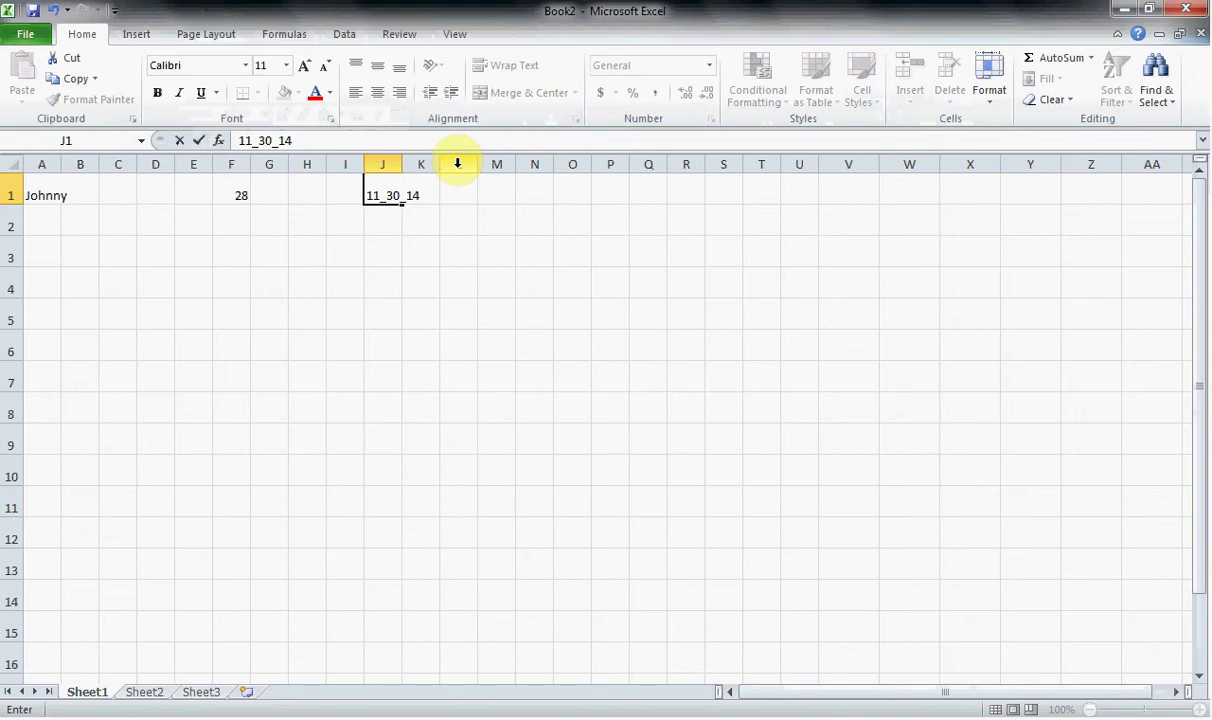
{"action": "left_click", "coordinate": [434, 222]}
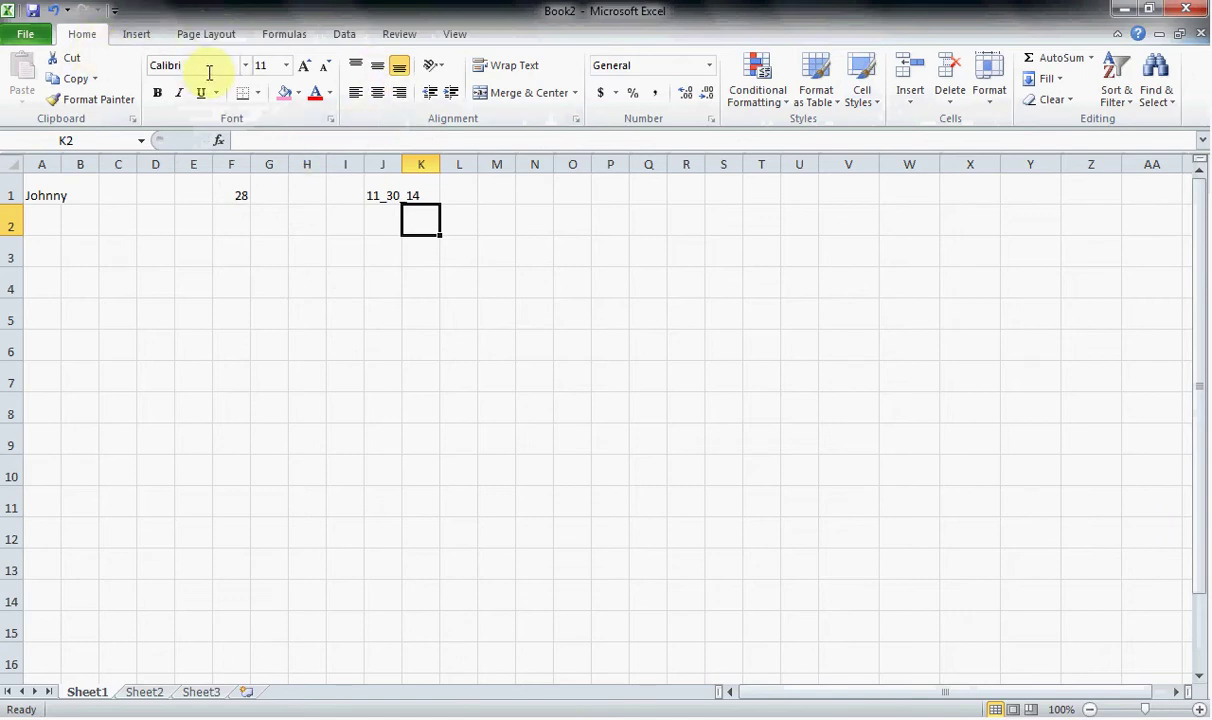
{"action": "left_click", "coordinate": [298, 93]}
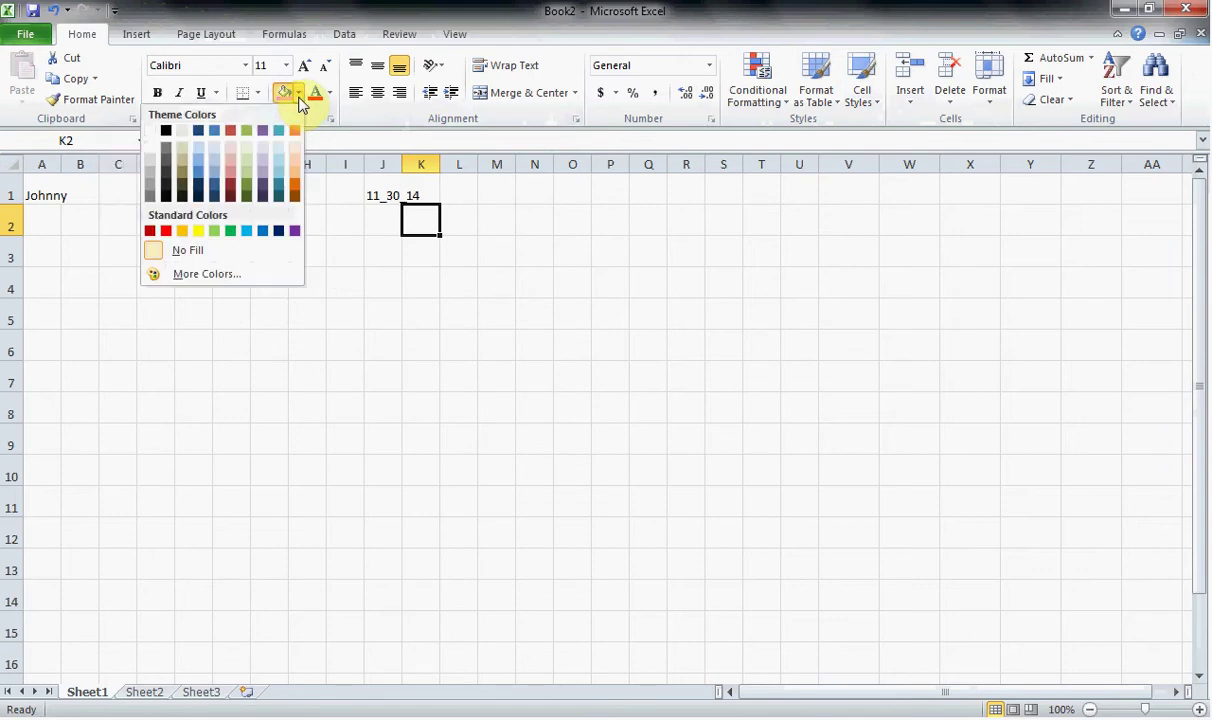
{"action": "left_click", "coordinate": [166, 131]}
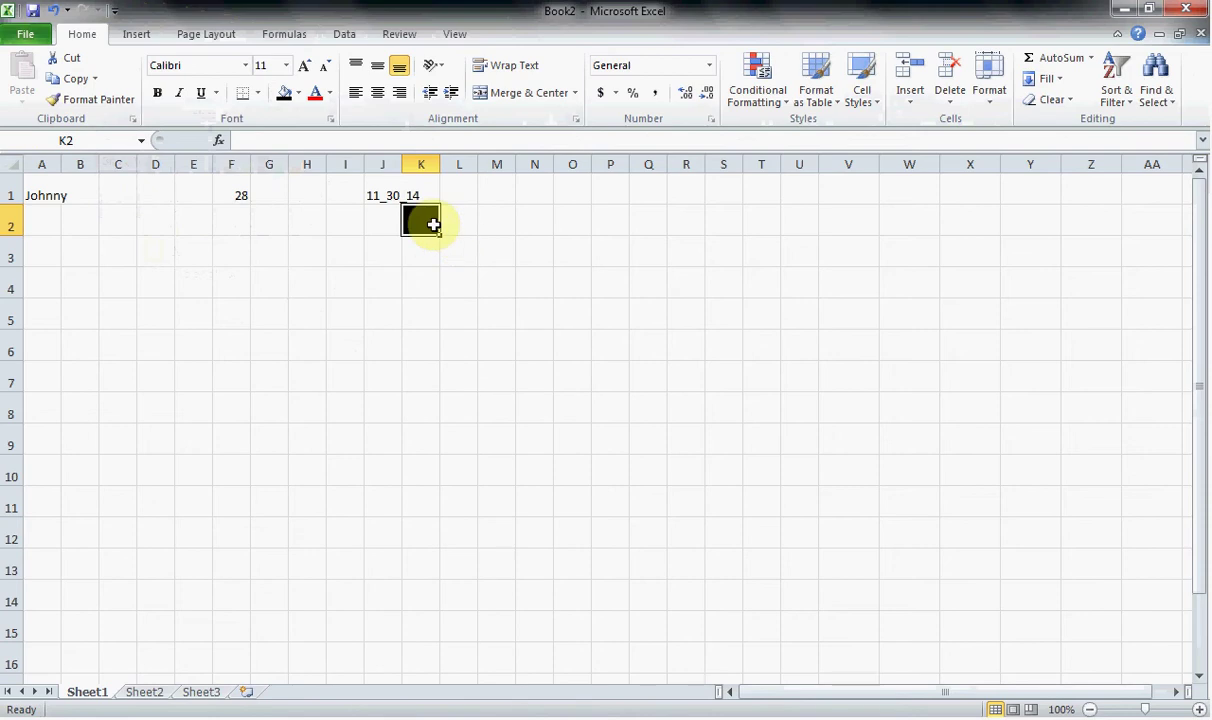
{"action": "left_click", "coordinate": [299, 94]}
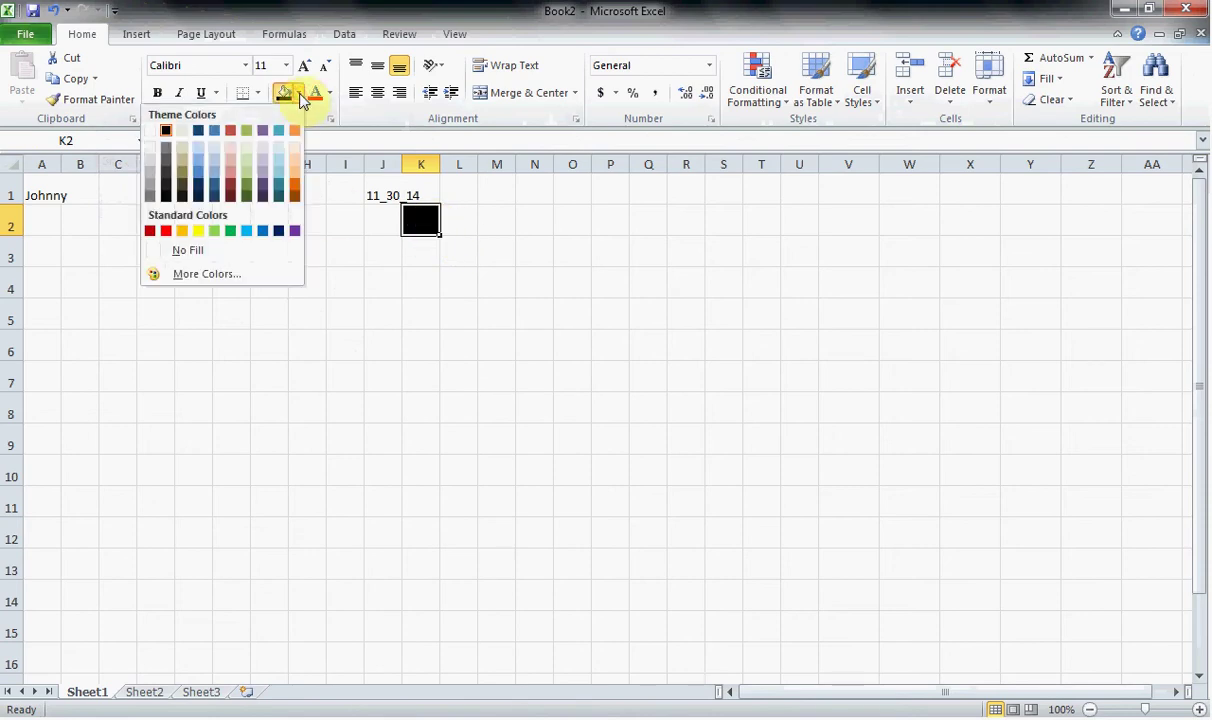
{"action": "left_click", "coordinate": [190, 250]}
Fill cells L2 and M2 with black.
{"action": "left_click", "coordinate": [467, 226]}
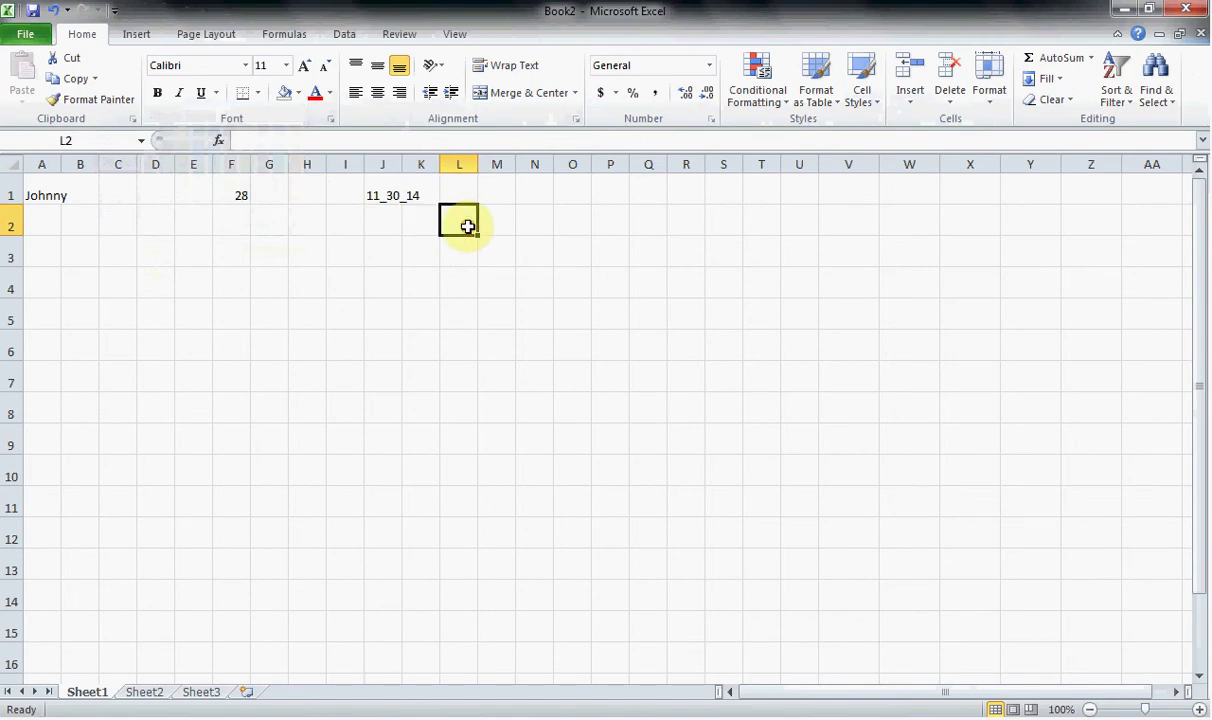
{"action": "left_click", "coordinate": [298, 94]}
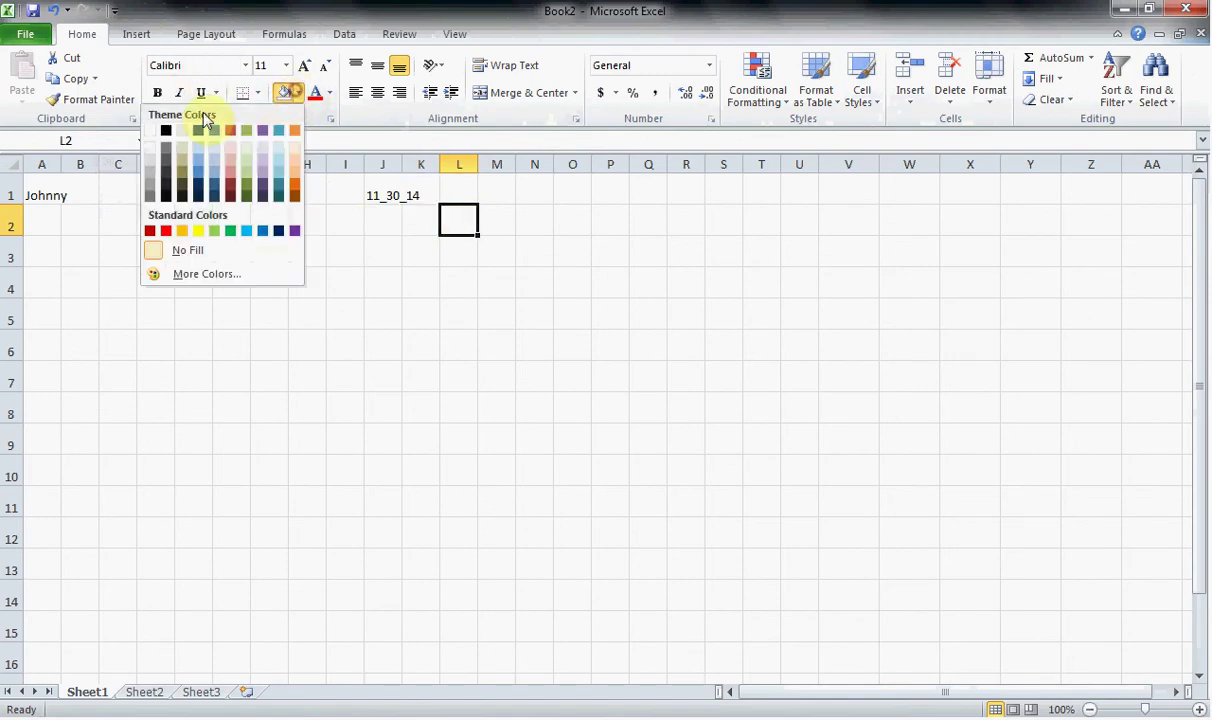
{"action": "left_click", "coordinate": [166, 130]}
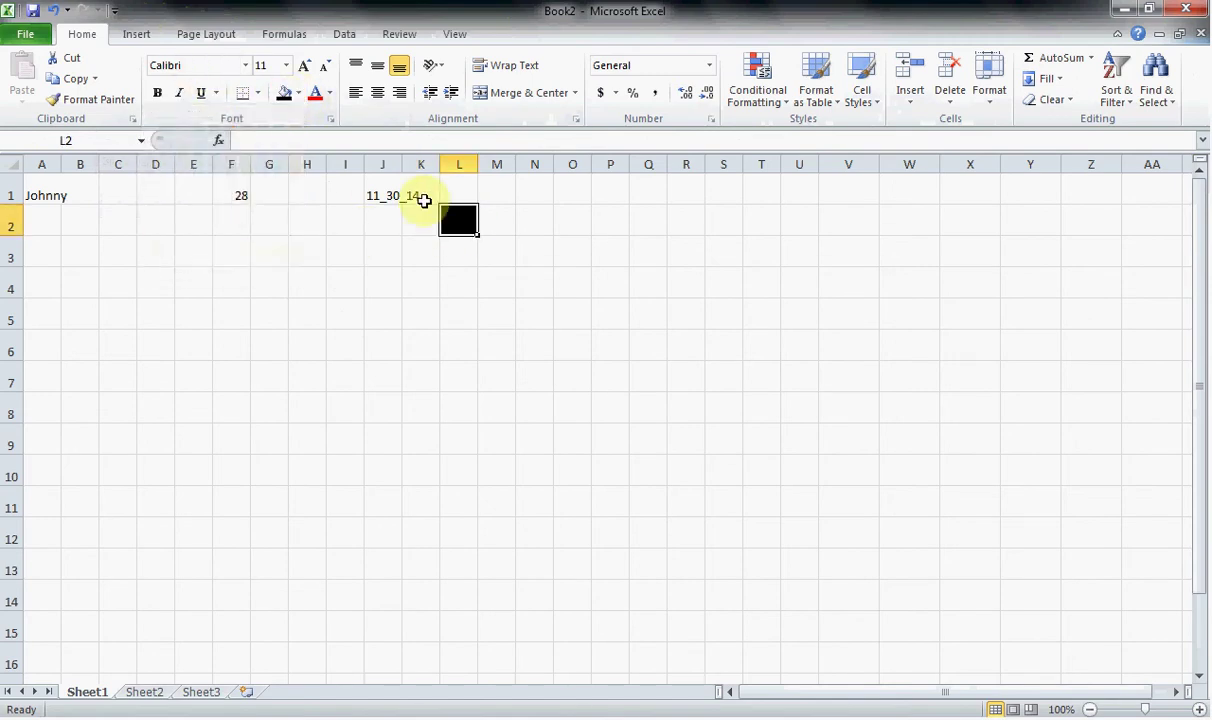
{"action": "left_click", "coordinate": [505, 226]}
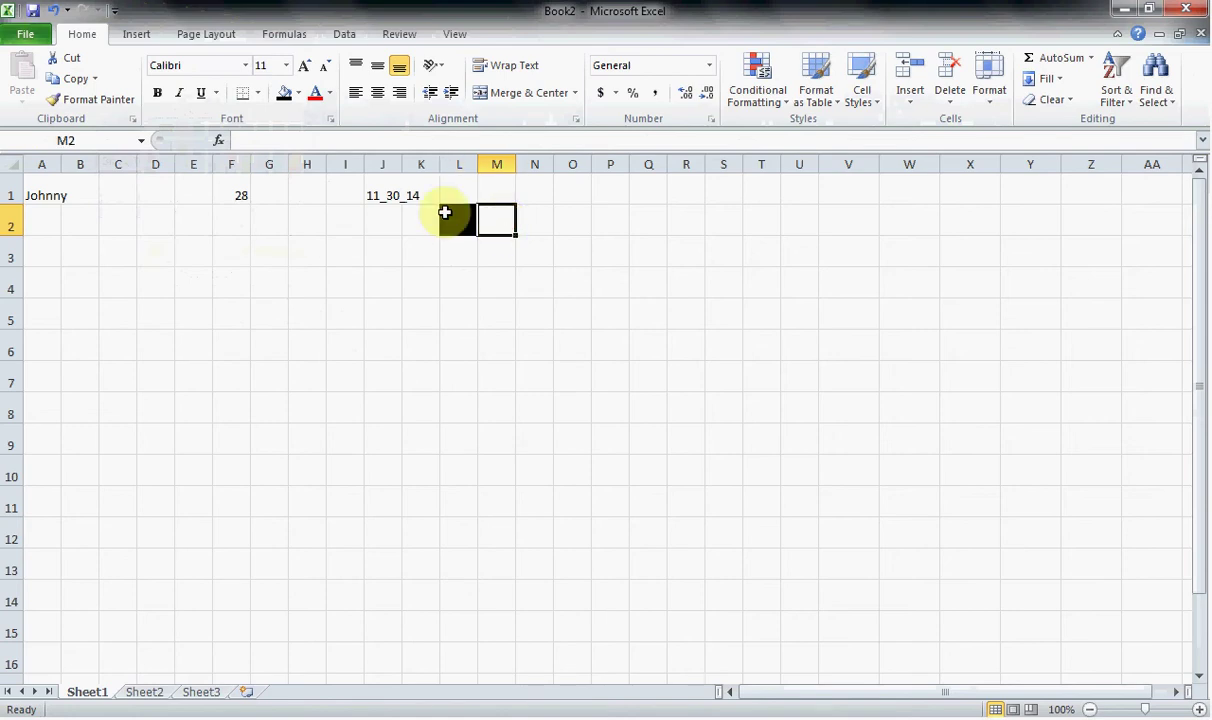
{"action": "left_click", "coordinate": [285, 98]}
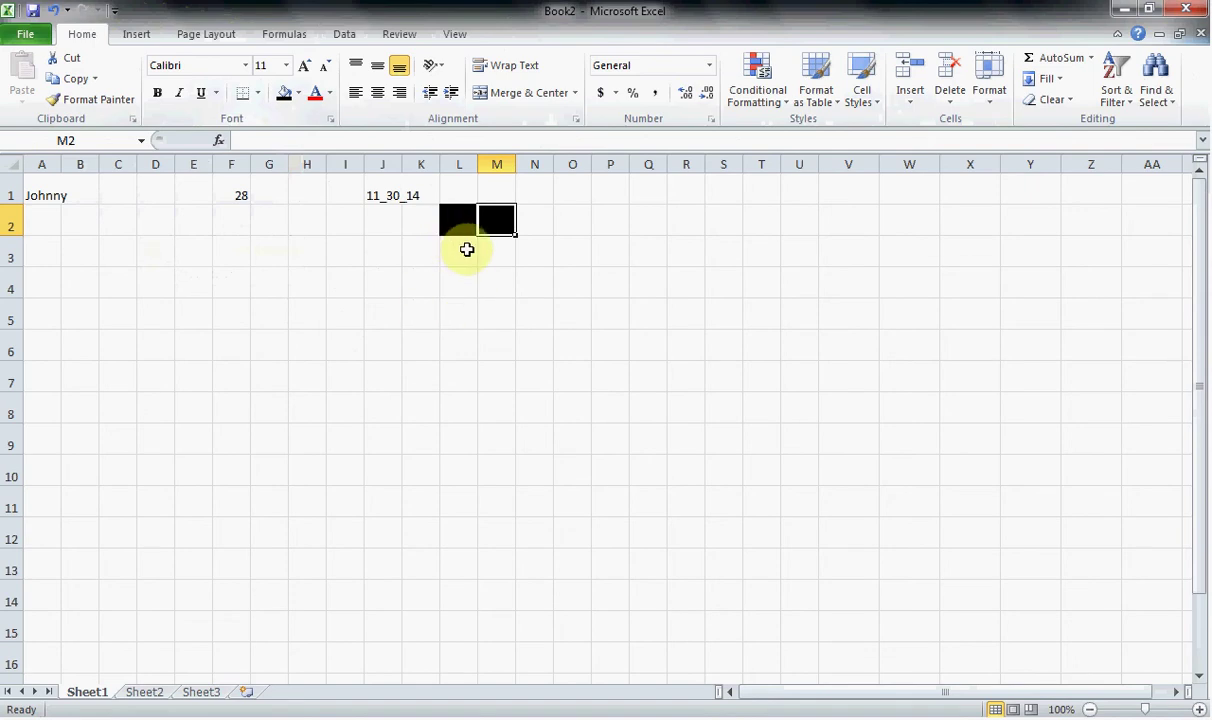
Fill cells L3 and M3 with a light pink picked from the extended standard colour palette.
{"action": "left_click_drag", "start_coordinate": [466, 249], "coordinate": [487, 252]}
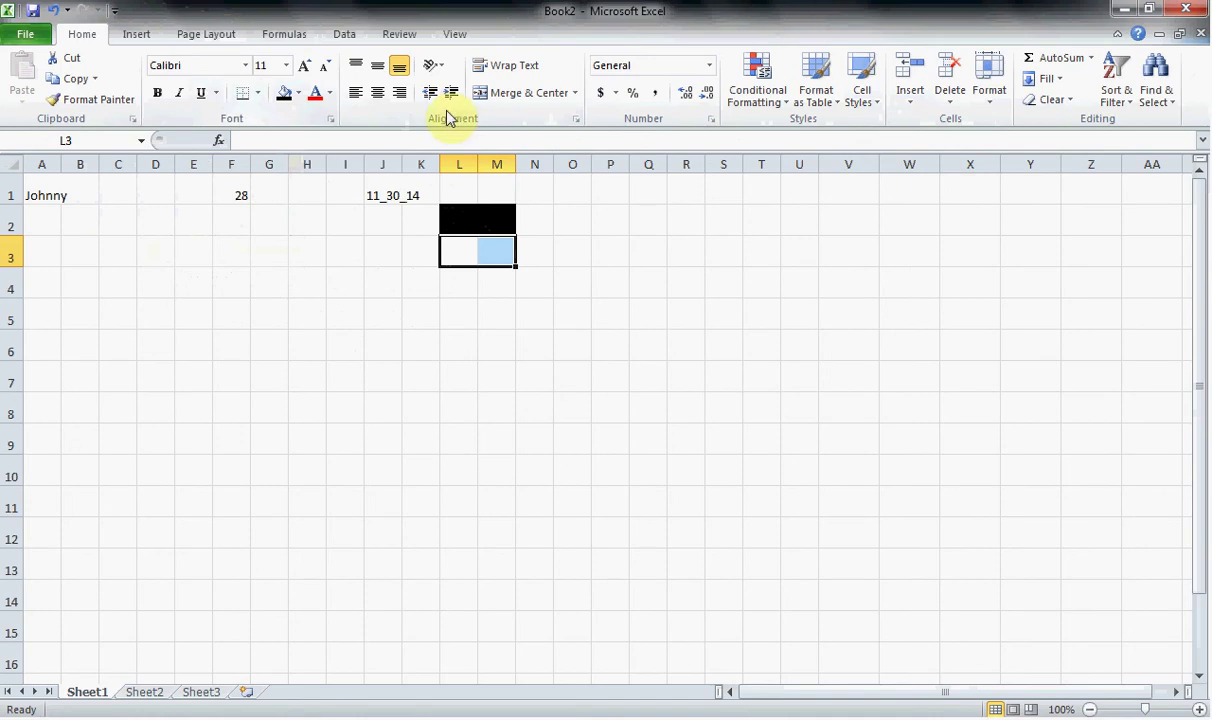
{"action": "left_click", "coordinate": [297, 94]}
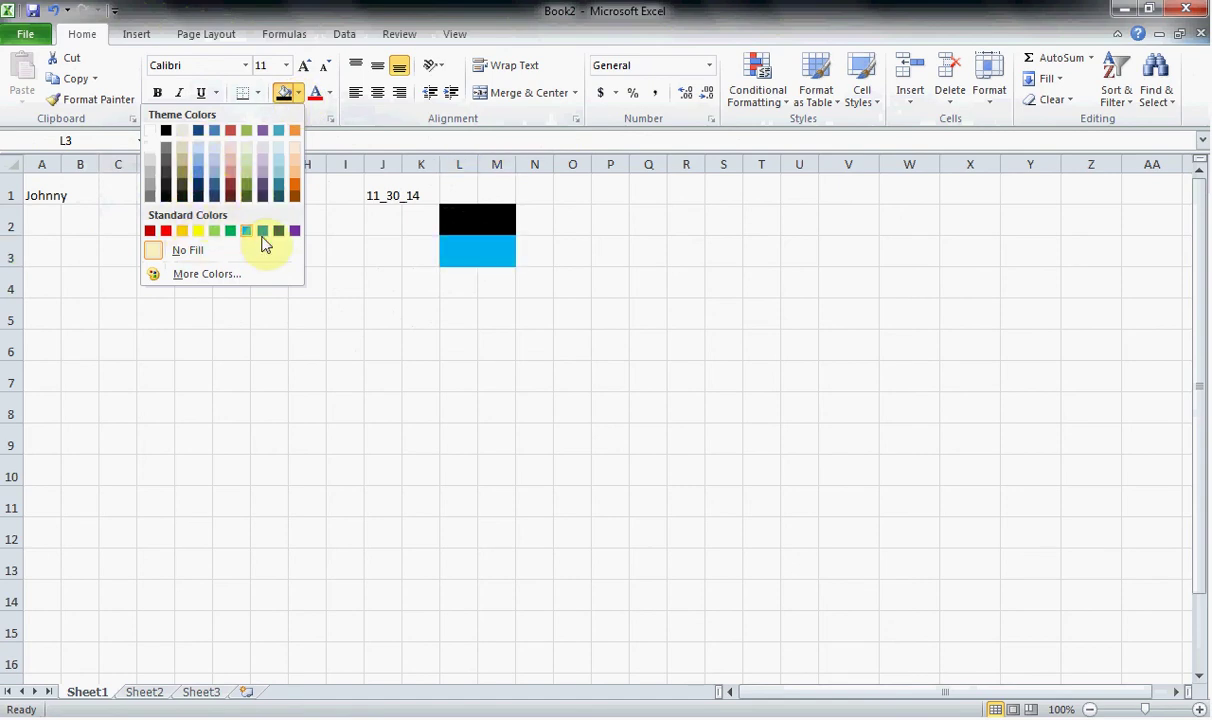
{"action": "left_click", "coordinate": [219, 275]}
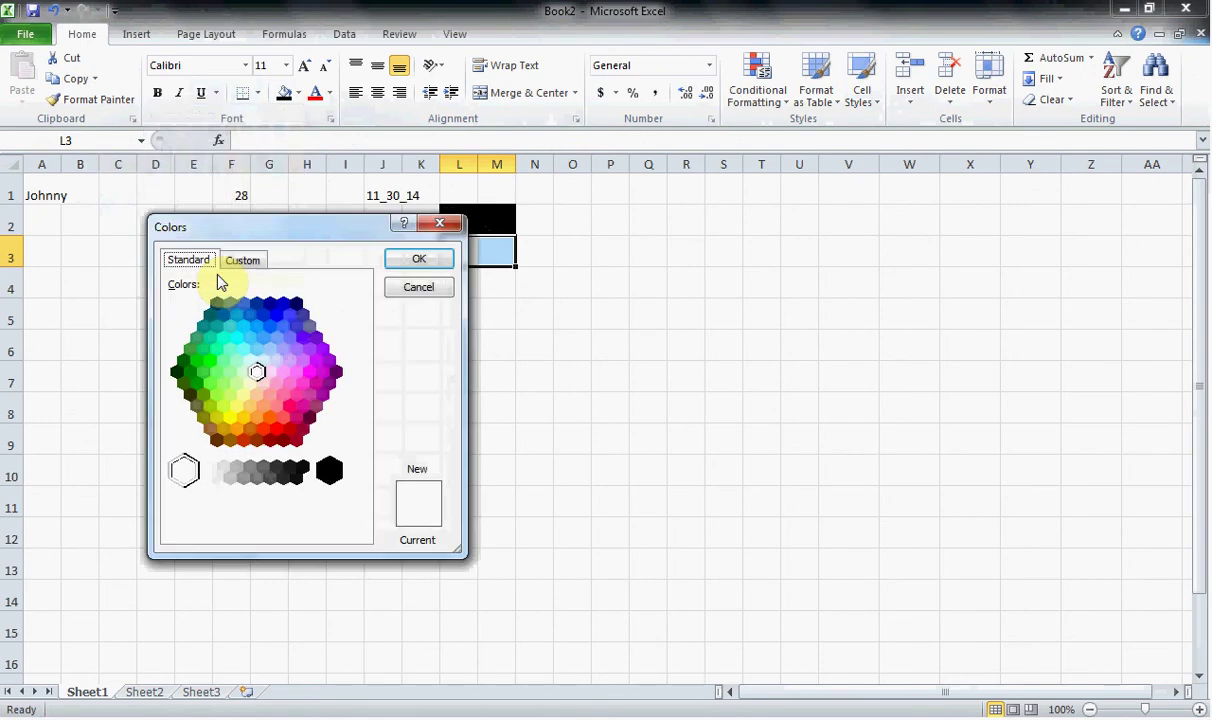
{"action": "left_click", "coordinate": [279, 388]}
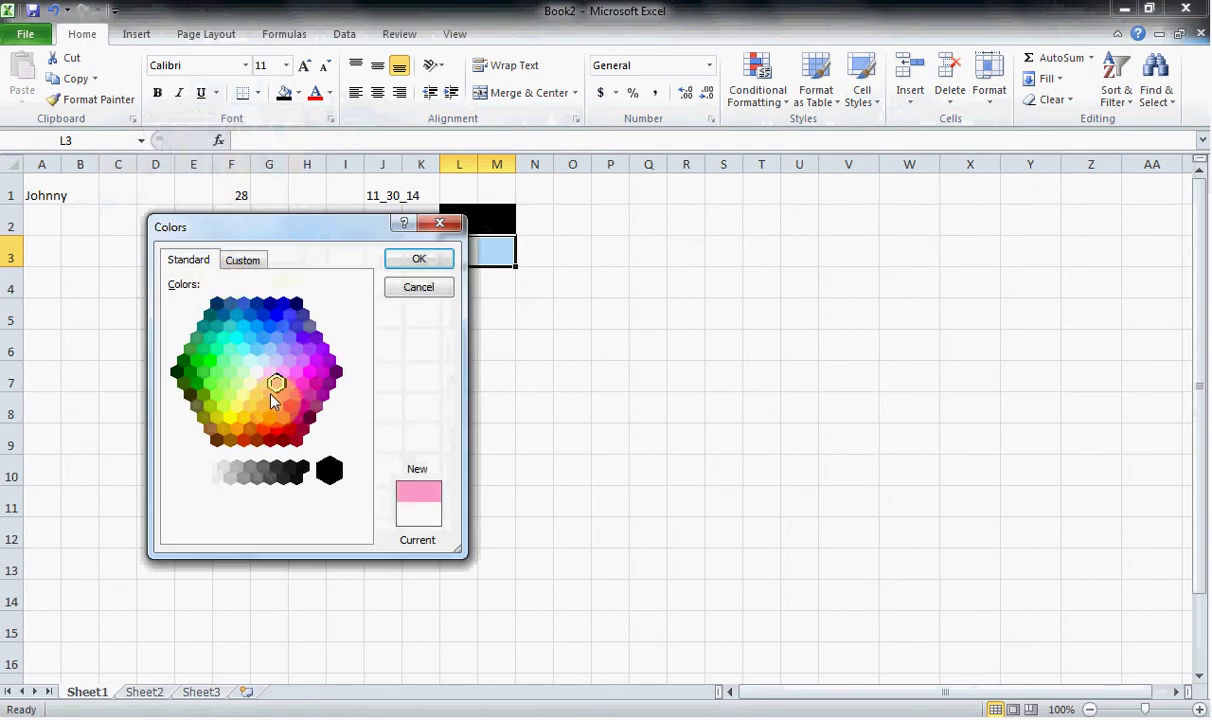
{"action": "left_click", "coordinate": [284, 373]}
{"action": "left_click", "coordinate": [276, 384]}
{"action": "left_click", "coordinate": [420, 259]}
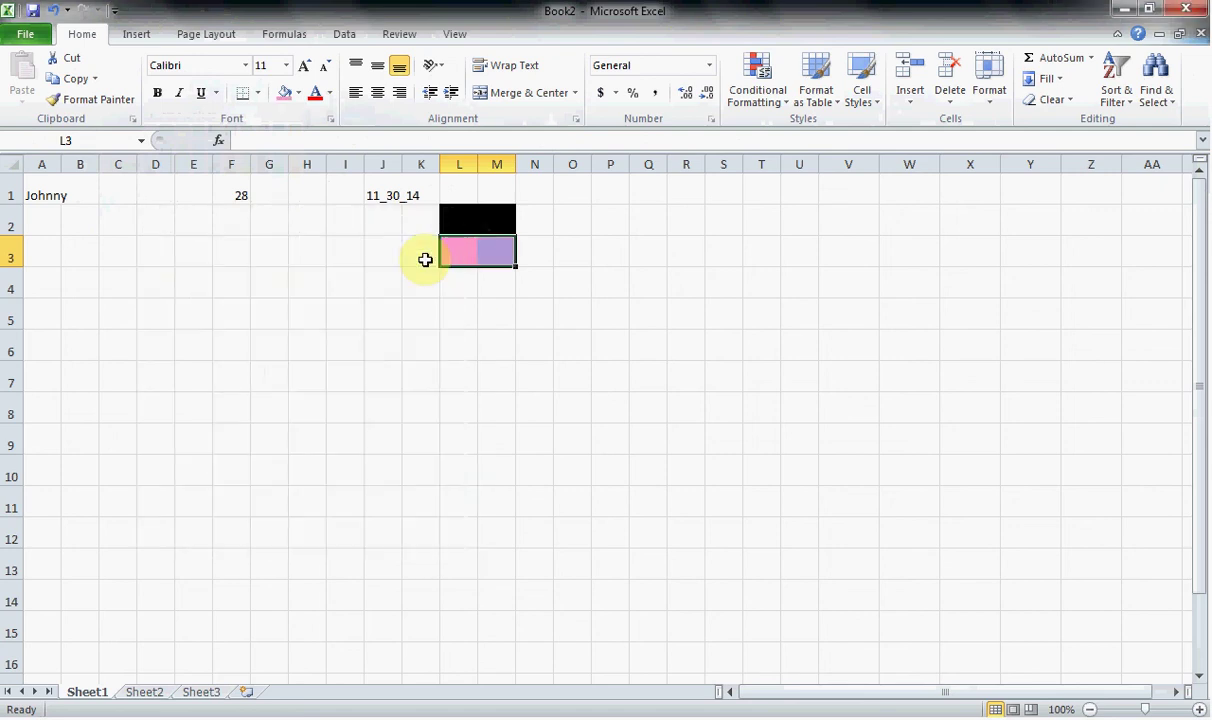